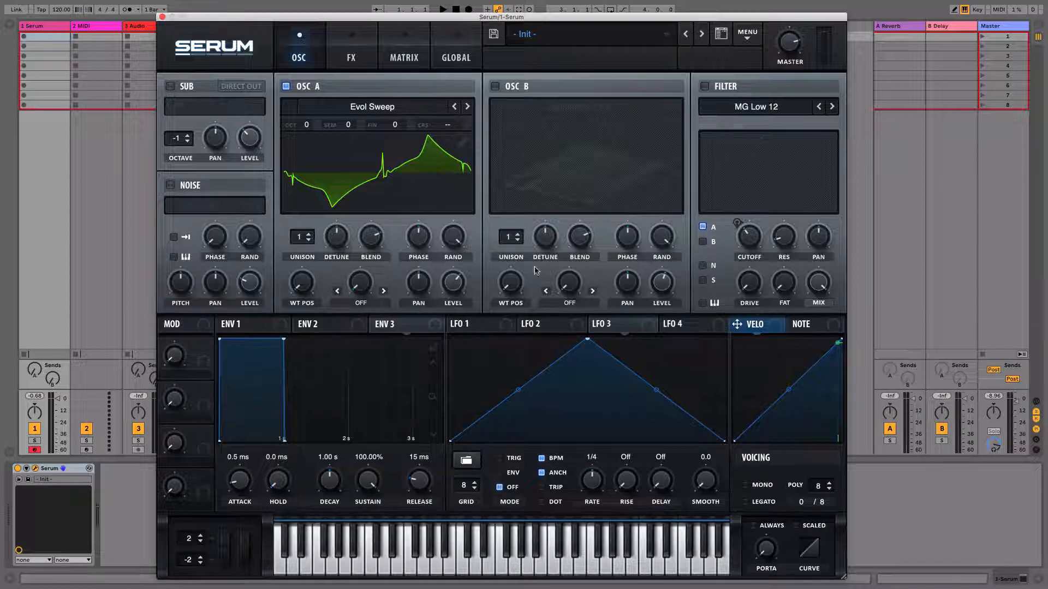
Assign velocity as a modulator of oscillator A's level, with the base level at 0% and the modulation depth at full range
{"action": "left_click_drag", "start_coordinate": [736, 325], "coordinate": [458, 527]}
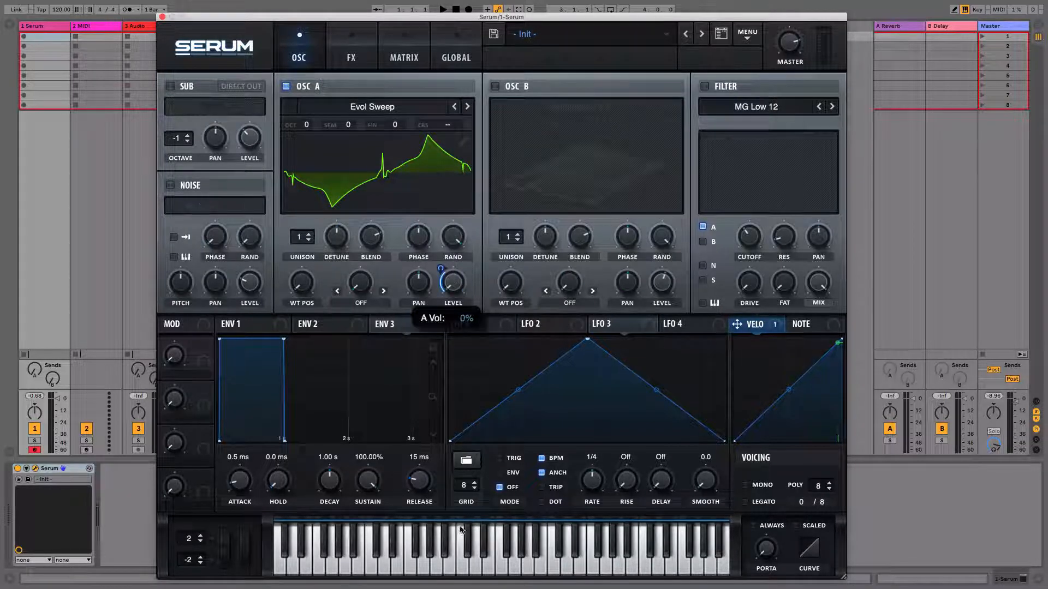
{"action": "left_click_drag", "start_coordinate": [439, 268], "coordinate": [462, 244]}
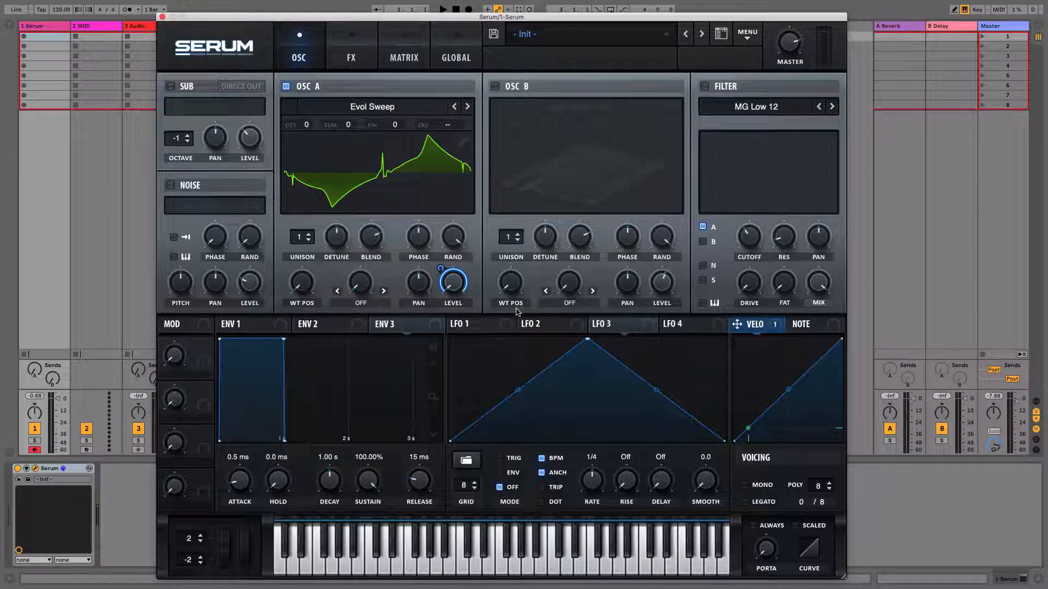
{"action": "mouse_move", "coordinate": [451, 284]}
{"action": "left_click_drag", "start_coordinate": [450, 275], "coordinate": [451, 272]}
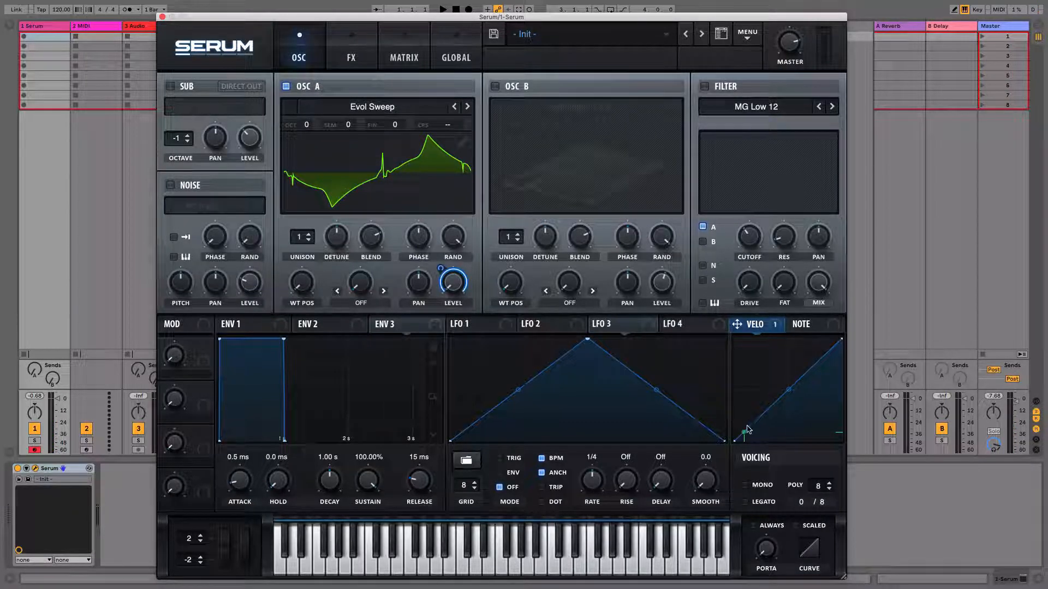
Try a raised starting point on the velocity curve, and remove the Velo modulator from oscillator A's level
{"action": "left_click_drag", "start_coordinate": [738, 441], "coordinate": [735, 406]}
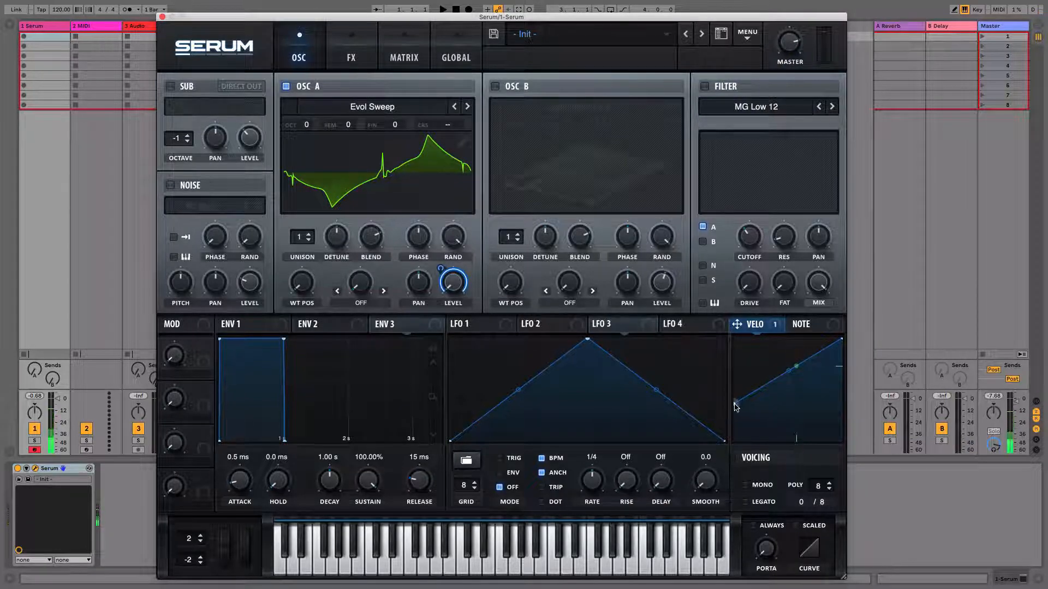
{"action": "left_click_drag", "start_coordinate": [735, 404], "coordinate": [735, 441]}
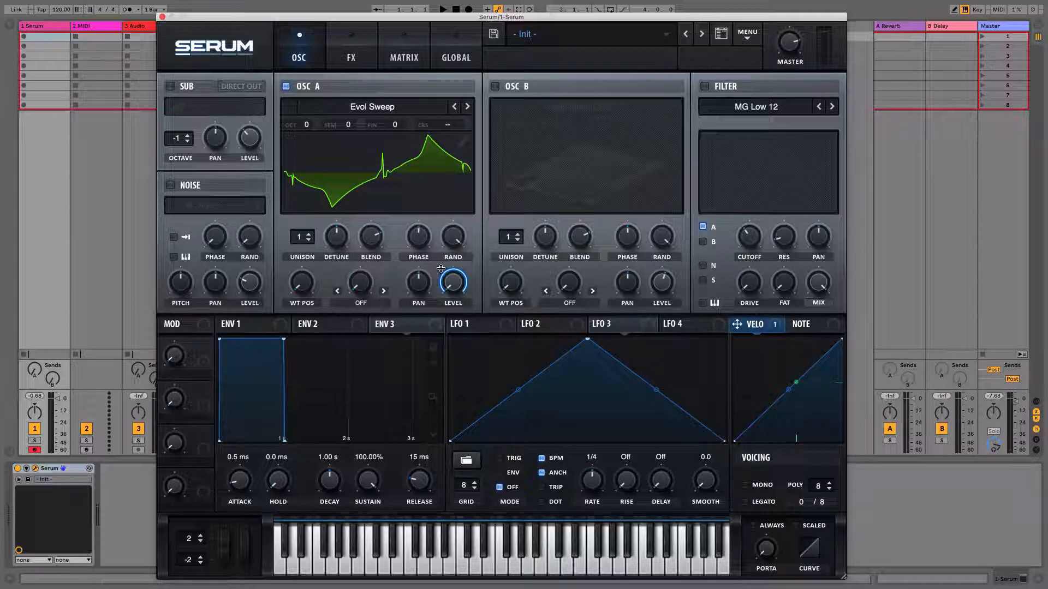
{"action": "right_click", "coordinate": [453, 282]}
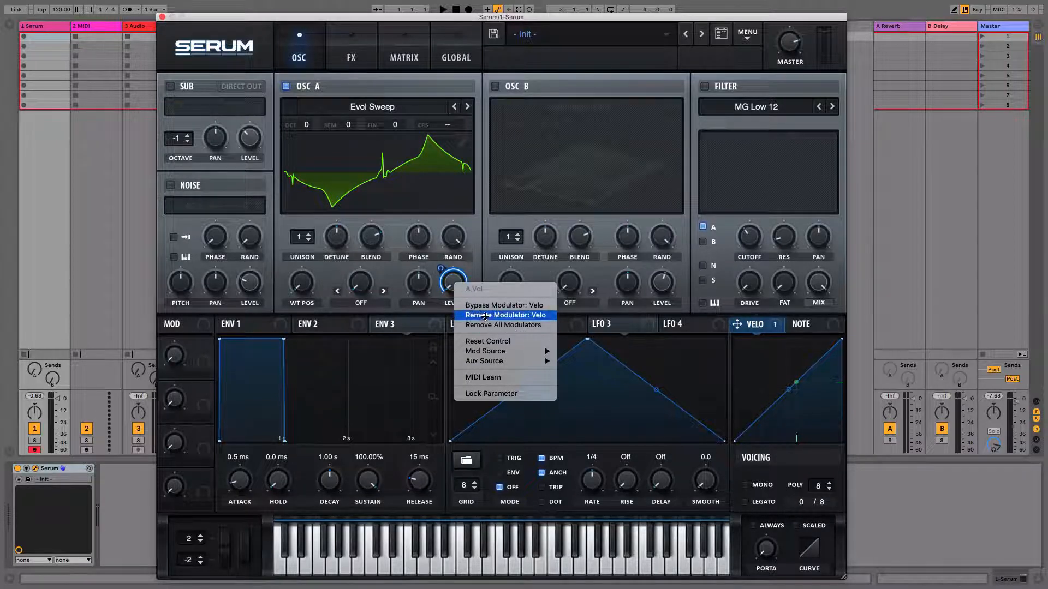
{"action": "left_click", "coordinate": [510, 316]}
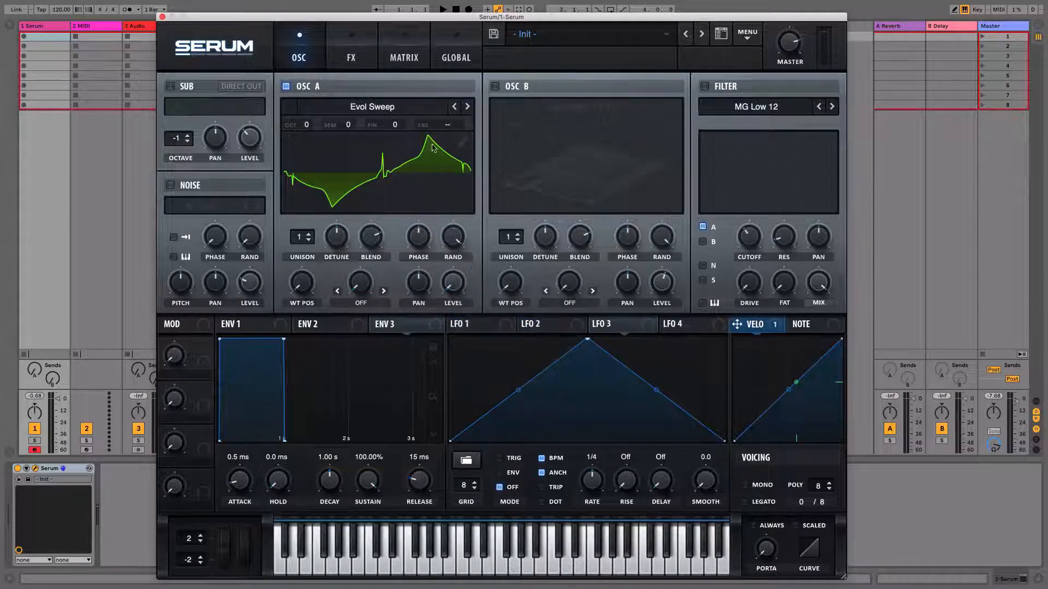
Switch the sub oscillator and oscillator B on and back off
{"action": "left_click", "coordinate": [170, 87]}
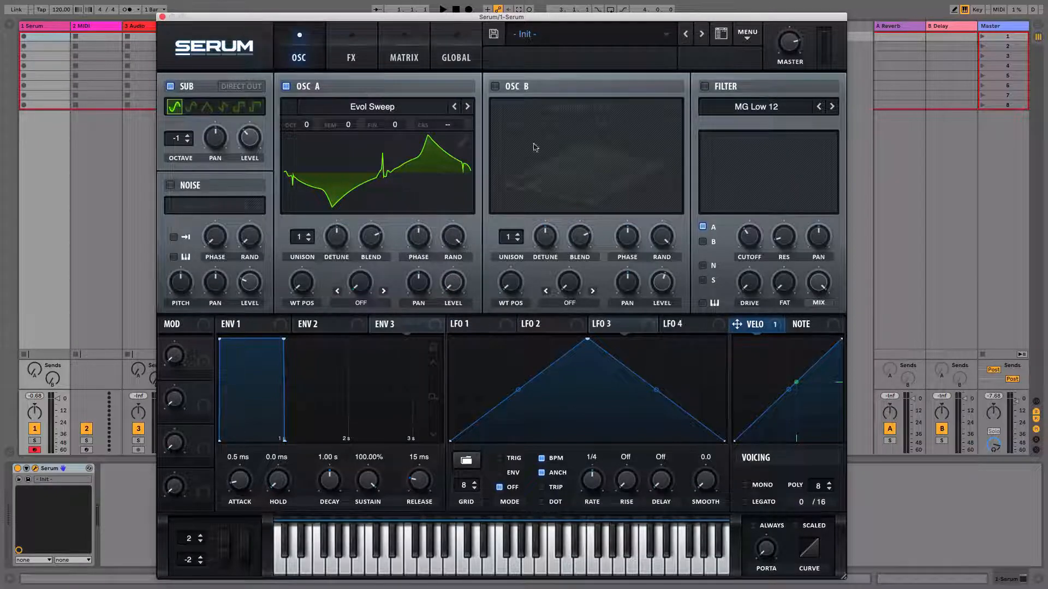
{"action": "left_click", "coordinate": [494, 86]}
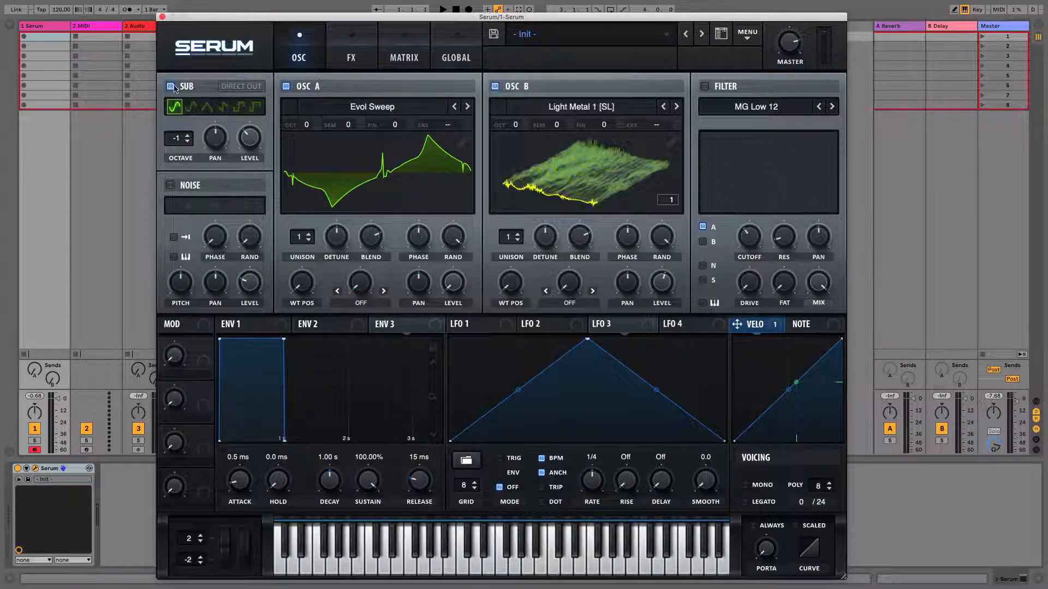
{"action": "left_click", "coordinate": [171, 87]}
{"action": "left_click", "coordinate": [495, 87]}
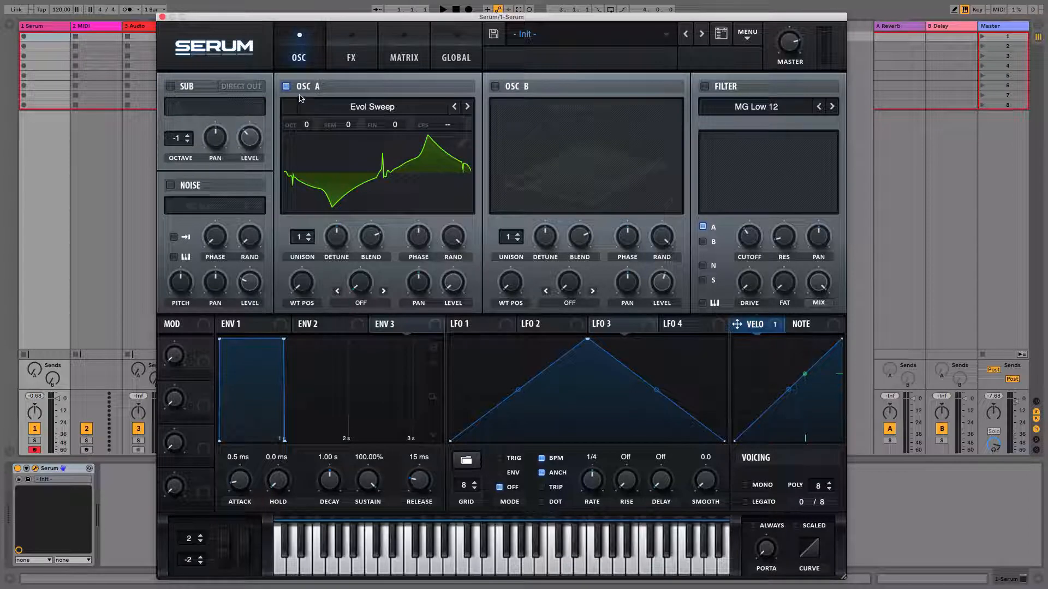
Enable the sub oscillator and oscillator B, and balance their mix by raising oscillator A's level and lowering oscillator B's
{"action": "left_click", "coordinate": [171, 86]}
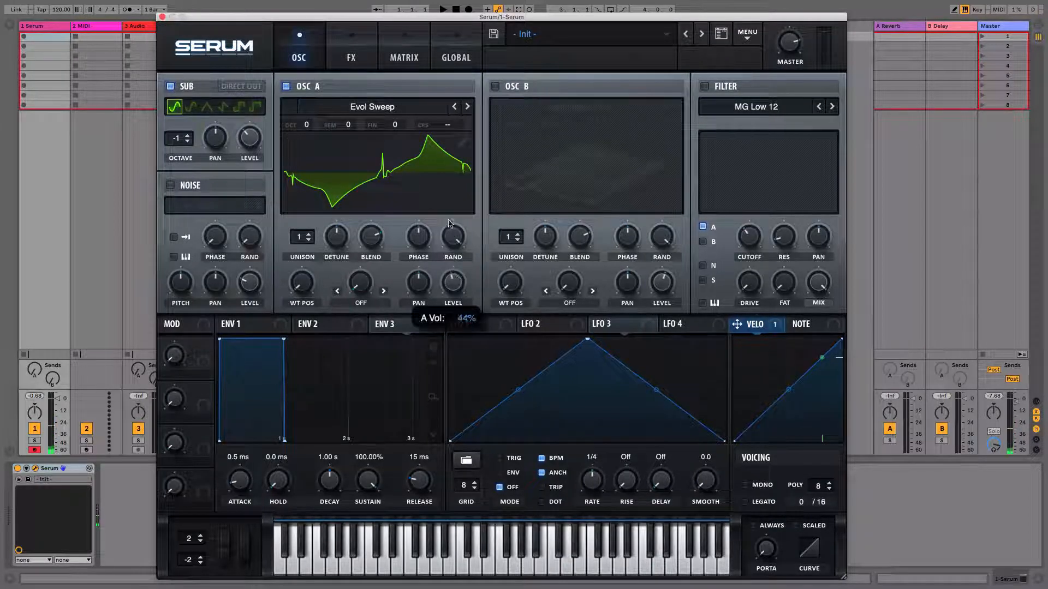
{"action": "left_click", "coordinate": [171, 87]}
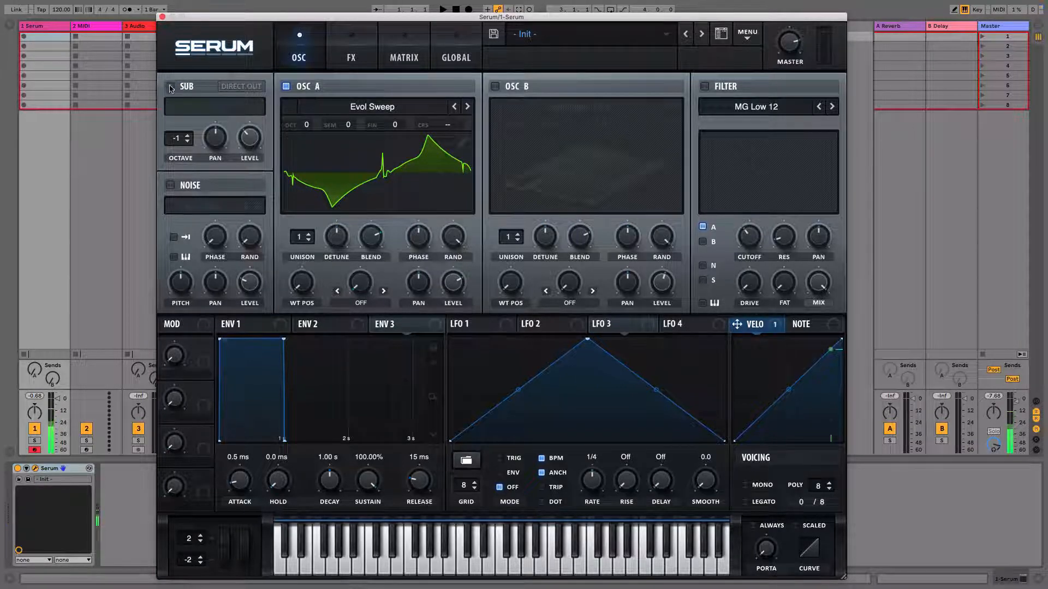
{"action": "left_click", "coordinate": [171, 86]}
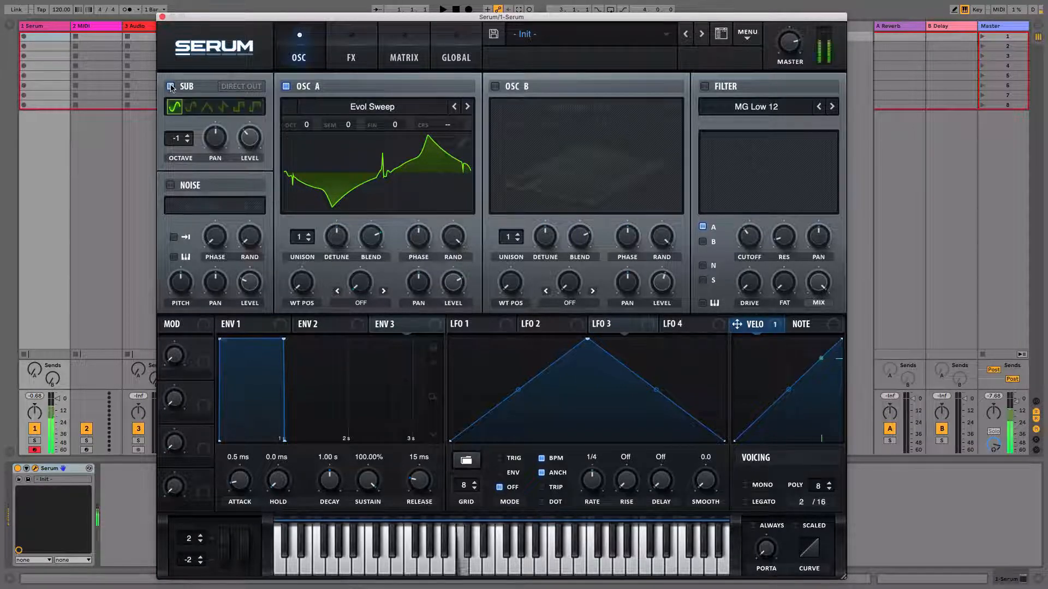
{"action": "left_click", "coordinate": [495, 86]}
{"action": "left_click_drag", "start_coordinate": [662, 280], "coordinate": [664, 296]}
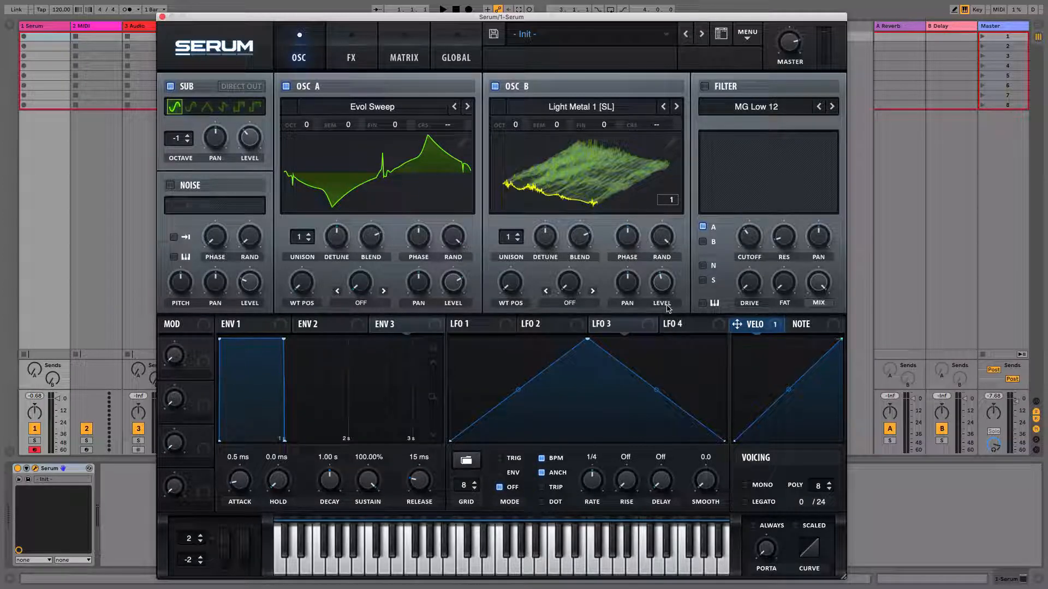
Add a modulation matrix routing from Velo to the global Amp. destination with its amount at maximum
{"action": "left_click", "coordinate": [402, 53]}
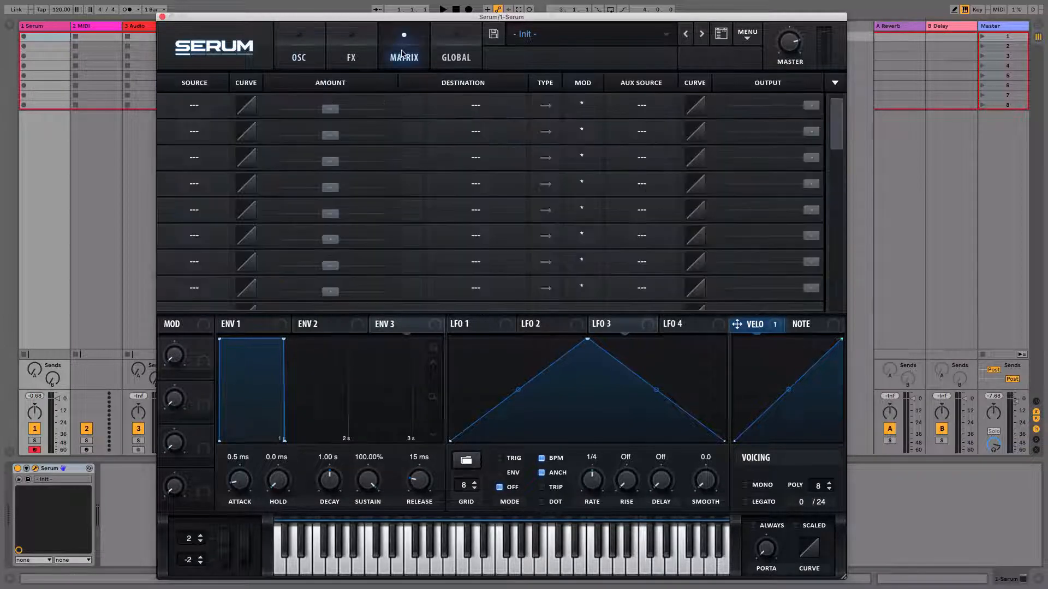
{"action": "left_click", "coordinate": [194, 104]}
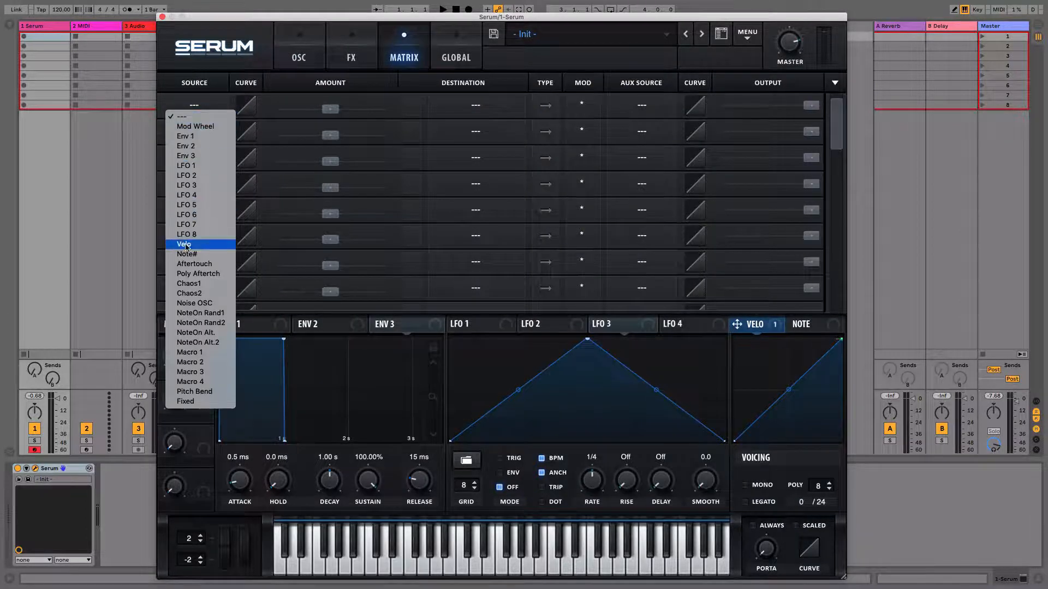
{"action": "left_click", "coordinate": [206, 245]}
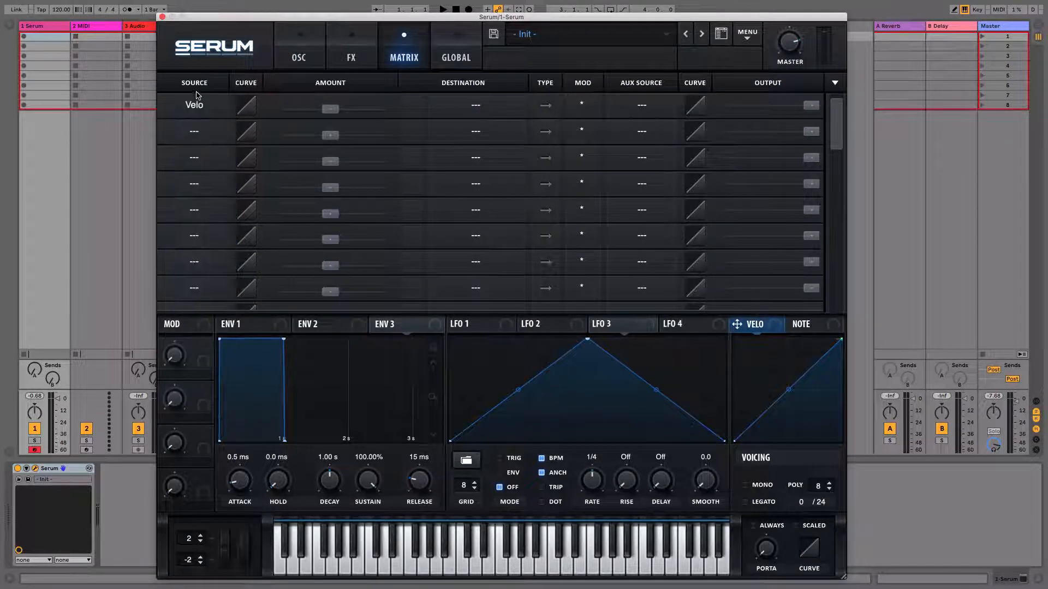
{"action": "left_click", "coordinate": [479, 106]}
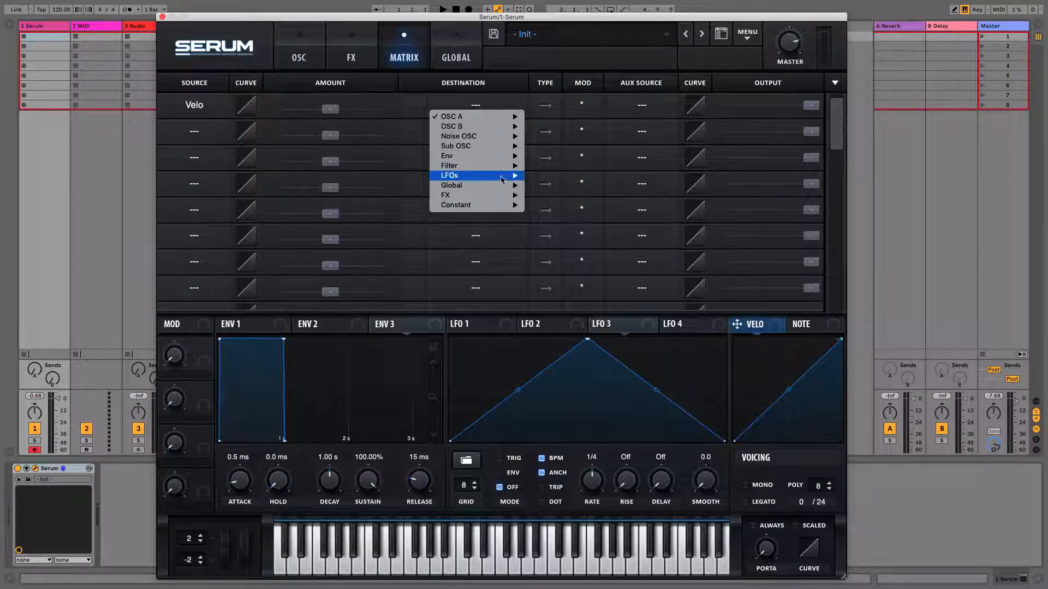
{"action": "mouse_move", "coordinate": [460, 190]}
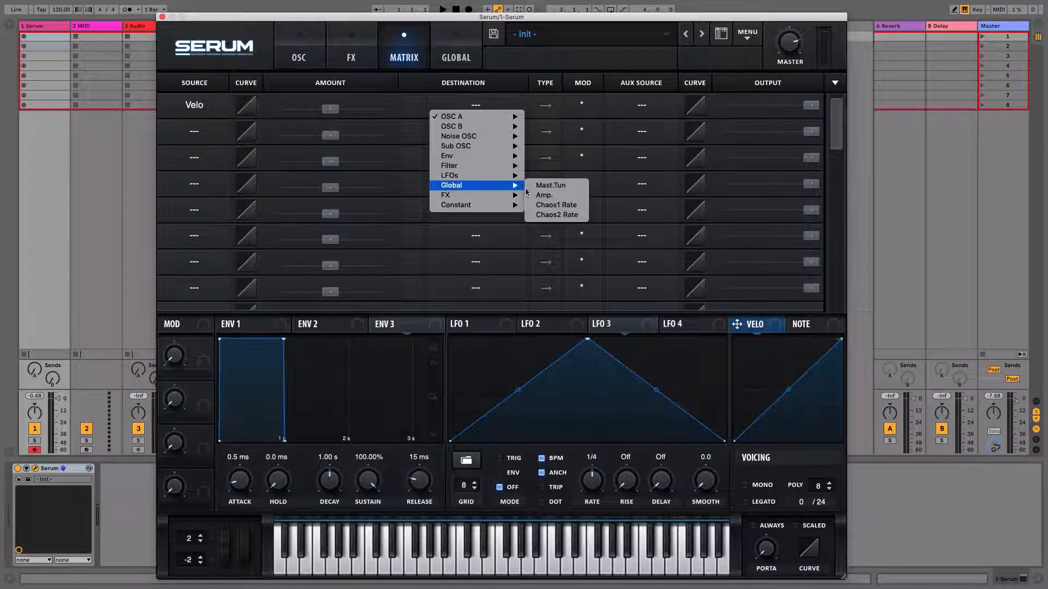
{"action": "left_click", "coordinate": [549, 198]}
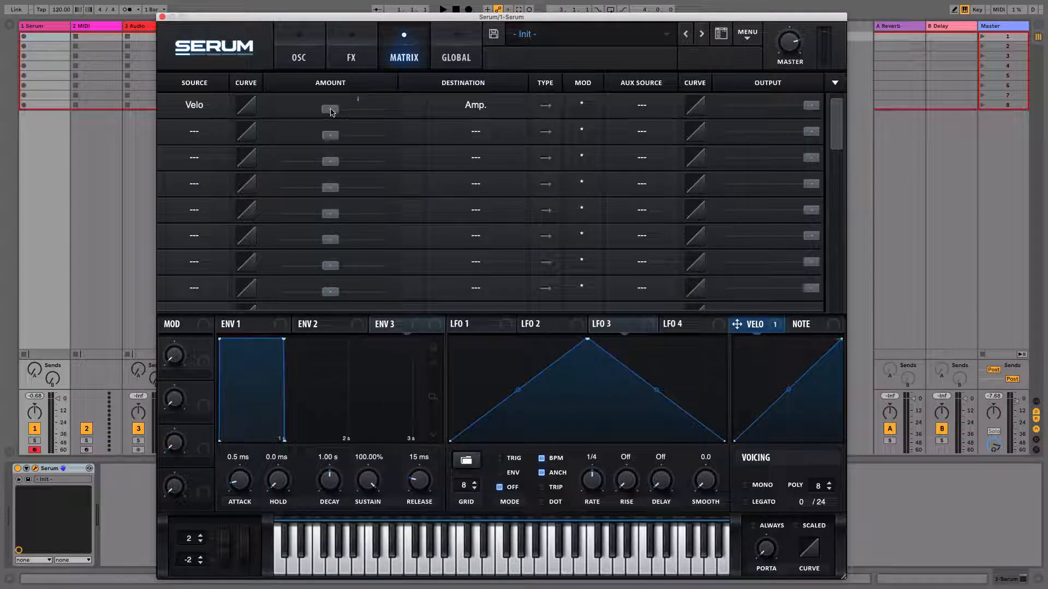
{"action": "left_click_drag", "start_coordinate": [331, 109], "coordinate": [373, 117]}
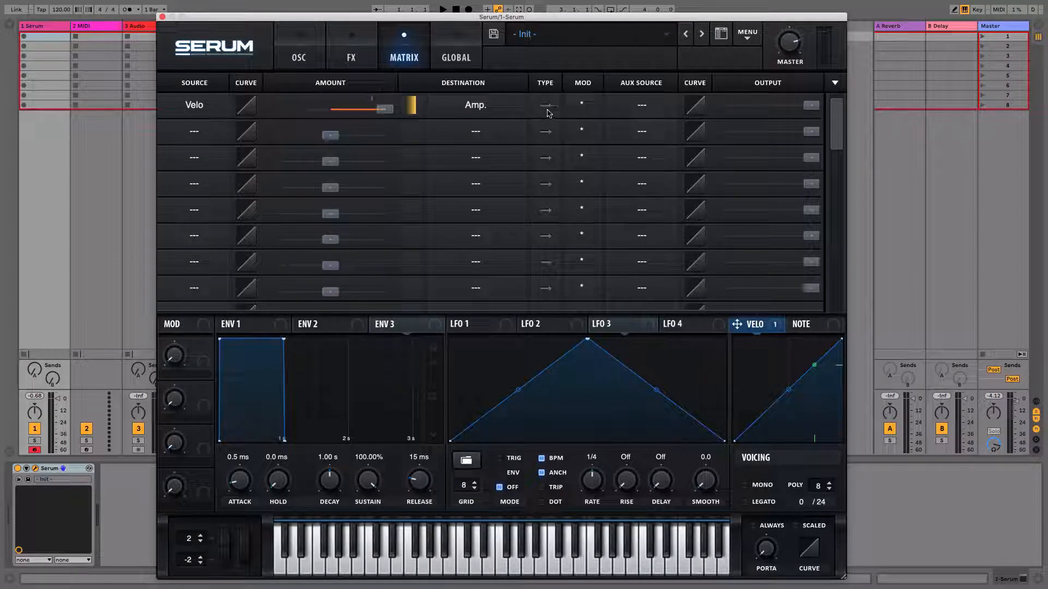
Make the Velo-to-Amp. routing bidirectional and set its auxiliary source to Mod Wheel
{"action": "left_click", "coordinate": [299, 57]}
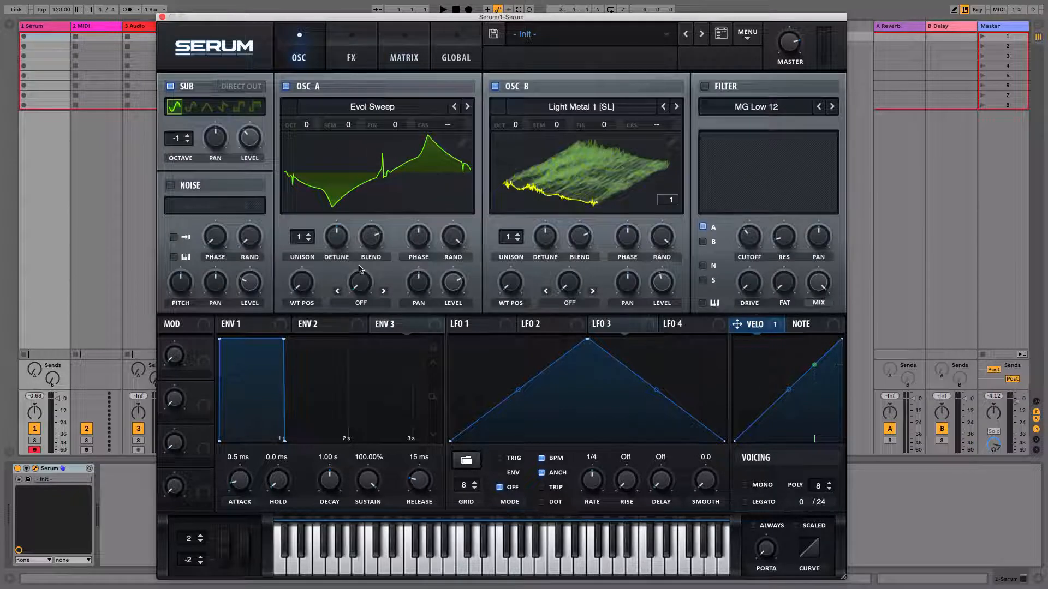
{"action": "left_click", "coordinate": [398, 59]}
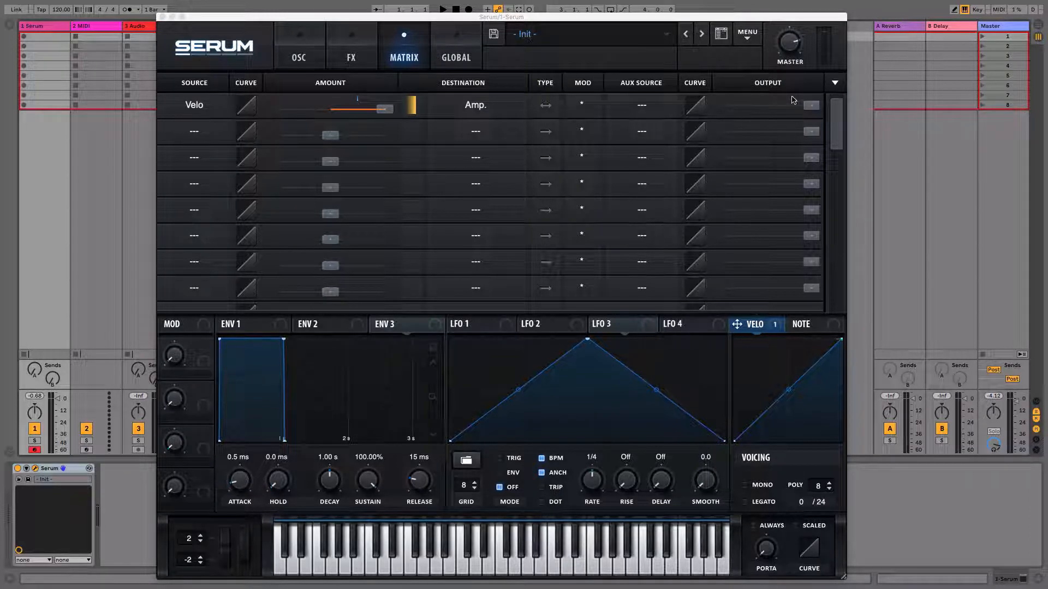
{"action": "left_click", "coordinate": [643, 106]}
{"action": "left_click", "coordinate": [645, 104]}
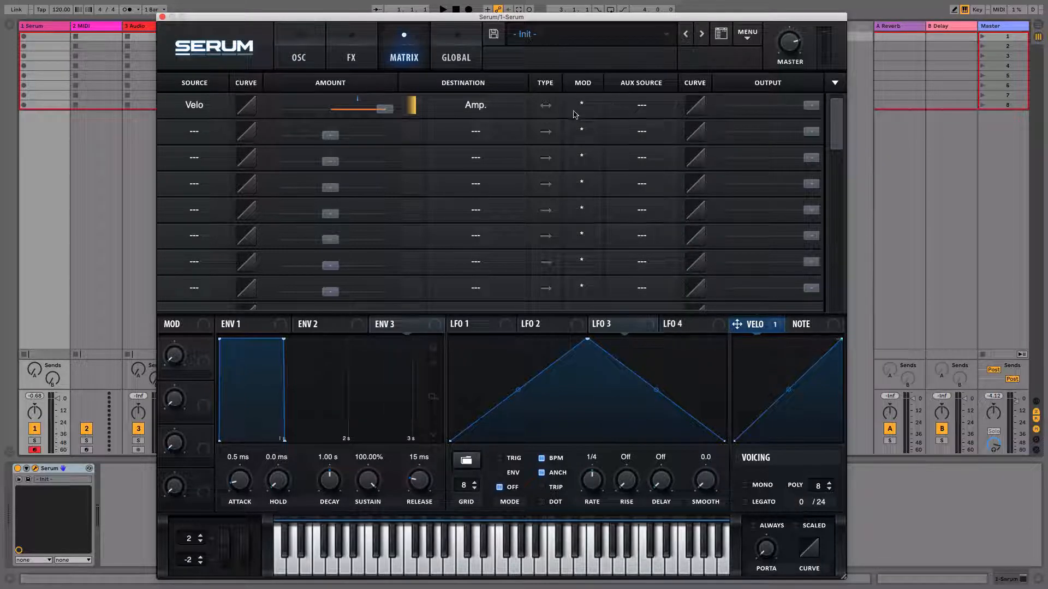
{"action": "left_click", "coordinate": [658, 108]}
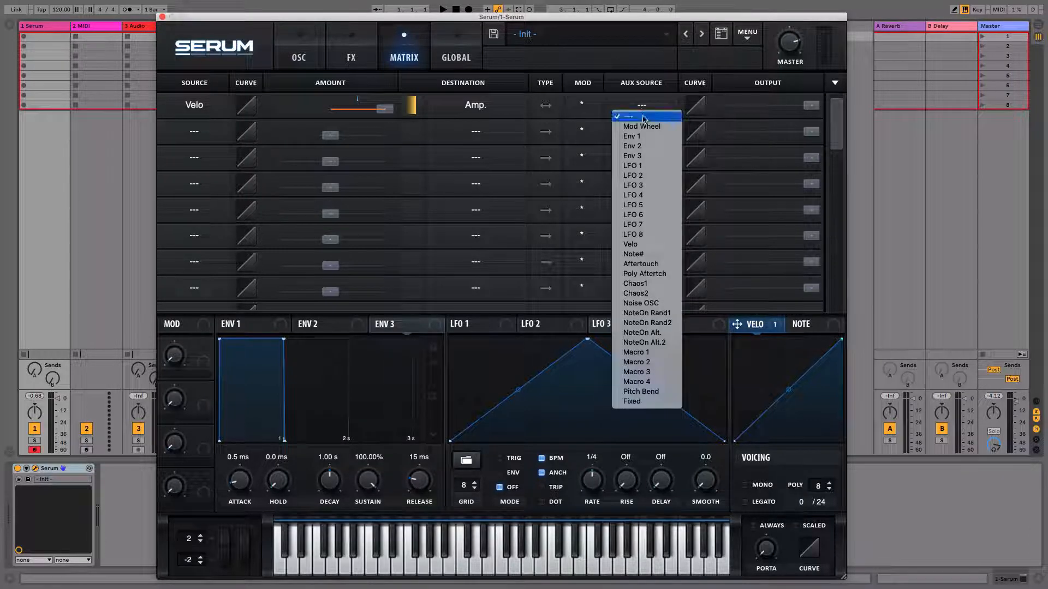
{"action": "left_click", "coordinate": [644, 128]}
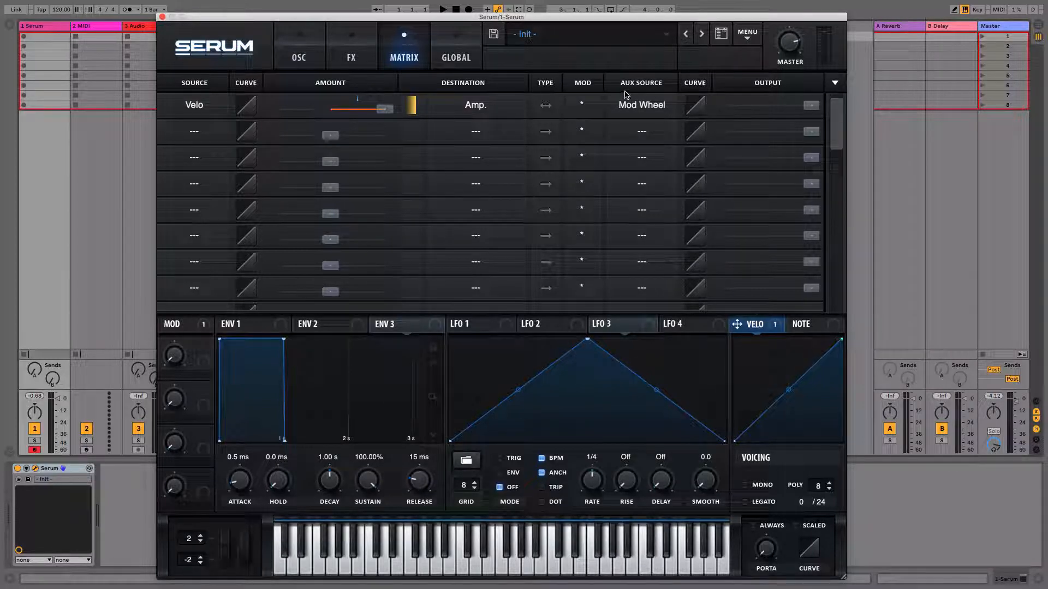
Test the Mod Wheel's influence on the velocity-to-amp routing by moving the wheel to different heights while playing notes
{"action": "mouse_move", "coordinate": [243, 567]}
{"action": "mouse_move", "coordinate": [245, 559]}
{"action": "left_mouse_down"}
{"action": "mouse_move", "coordinate": [246, 496]}
{"action": "mouse_move", "coordinate": [249, 558]}
{"action": "mouse_move", "coordinate": [242, 525]}
{"action": "mouse_move", "coordinate": [245, 546]}
{"action": "left_mouse_up"}
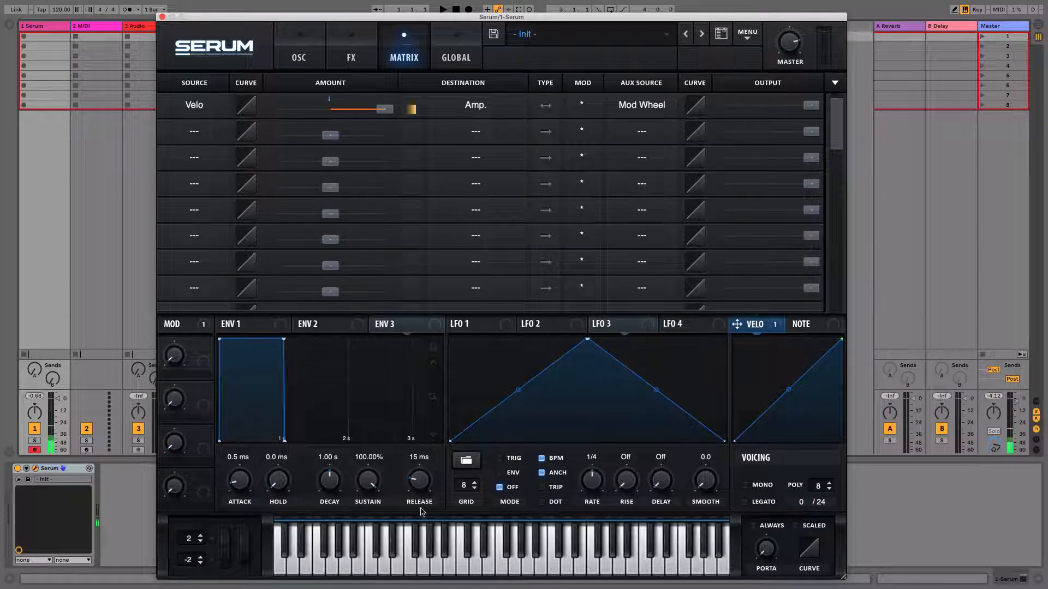
{"action": "left_click_drag", "start_coordinate": [245, 559], "coordinate": [246, 519]}
{"action": "left_click", "coordinate": [243, 547]}
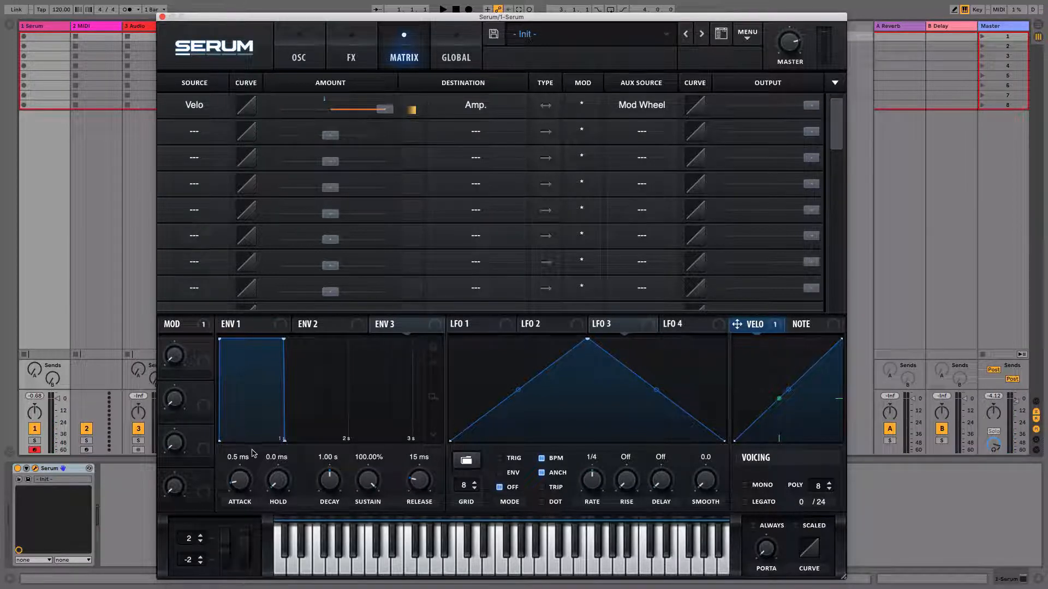
{"action": "mouse_move", "coordinate": [246, 541]}
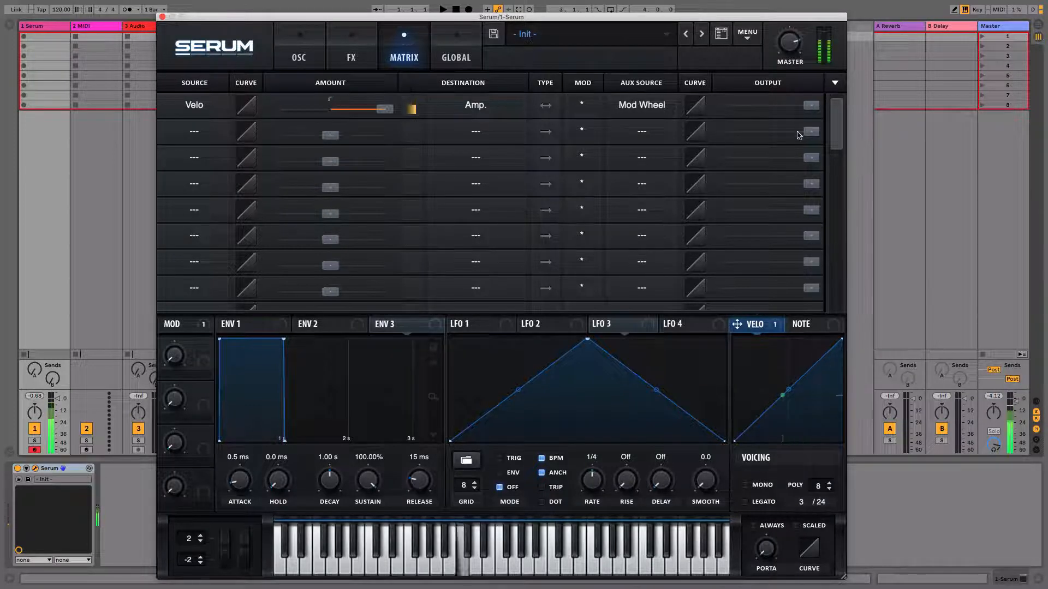
{"action": "left_click_drag", "start_coordinate": [242, 552], "coordinate": [246, 505]}
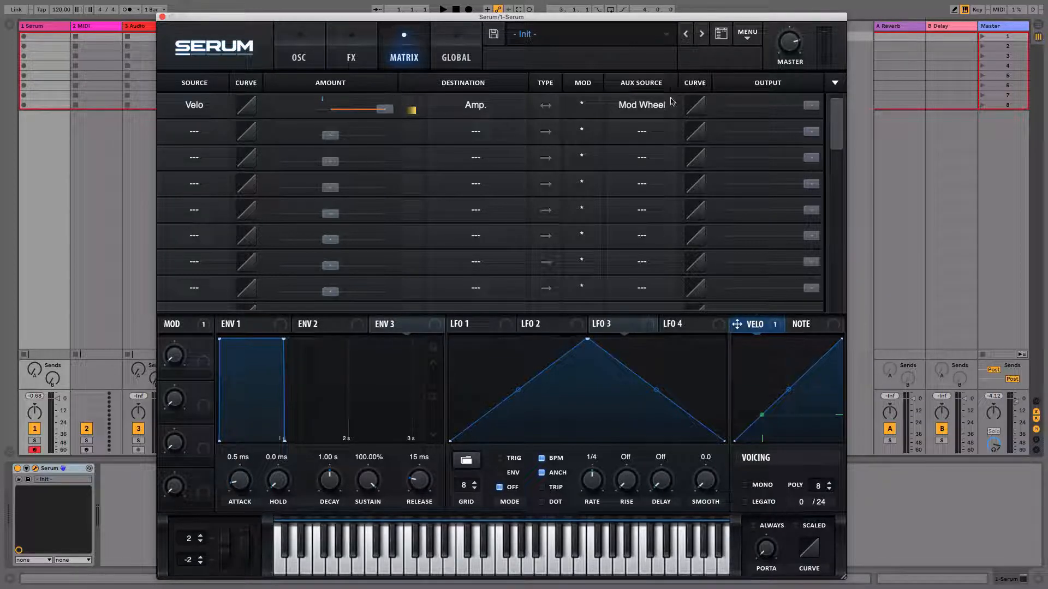
Try the inverted auxiliary mode, * (inv), on the Velo-to-Amp. routing and restore the normal * mode
{"action": "left_click", "coordinate": [582, 105]}
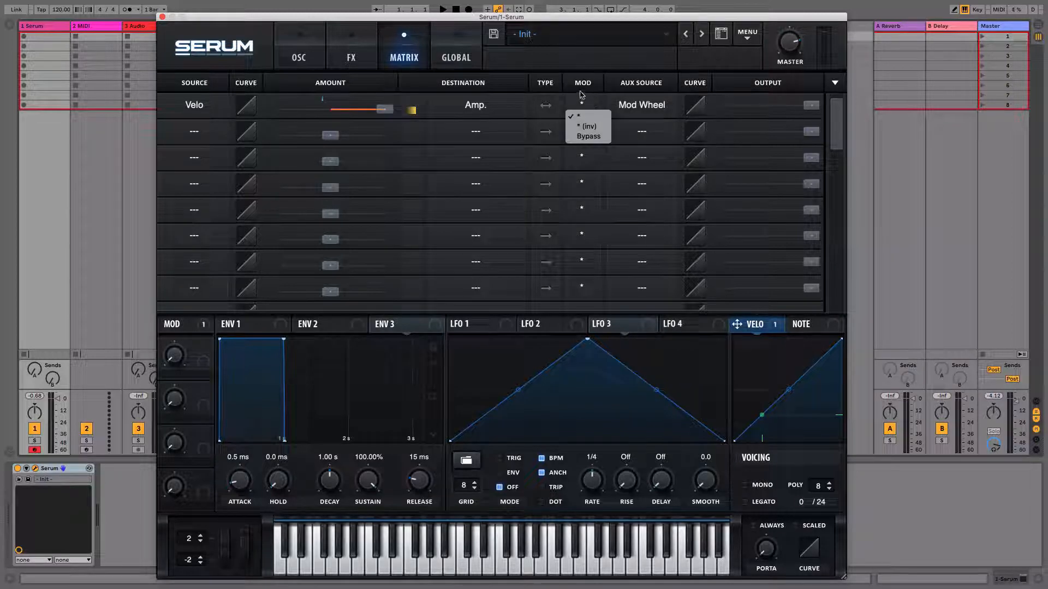
{"action": "left_click", "coordinate": [592, 131]}
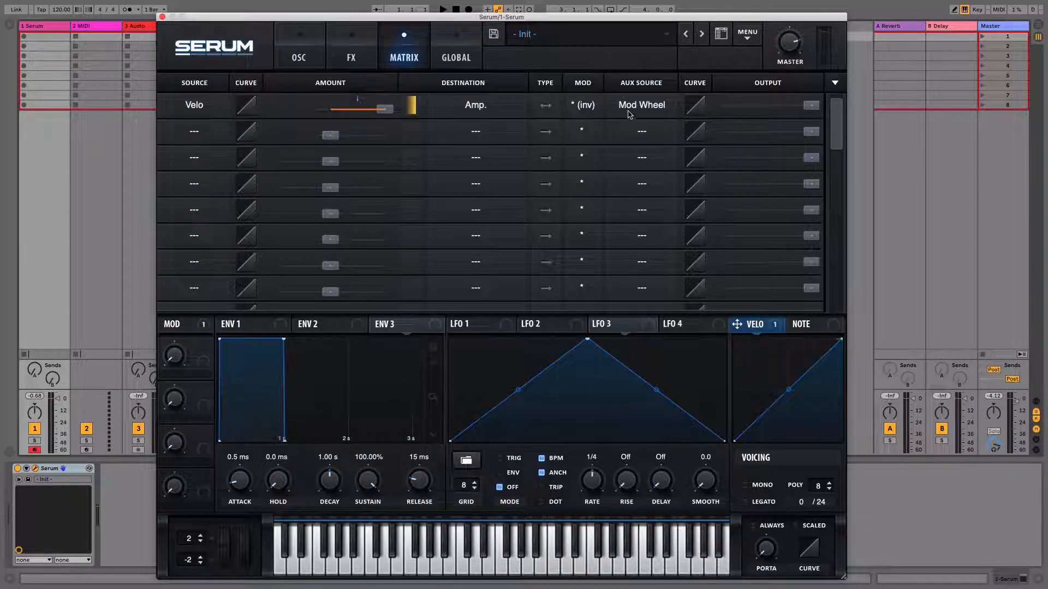
{"action": "left_click", "coordinate": [588, 106]}
{"action": "left_click", "coordinate": [586, 117]}
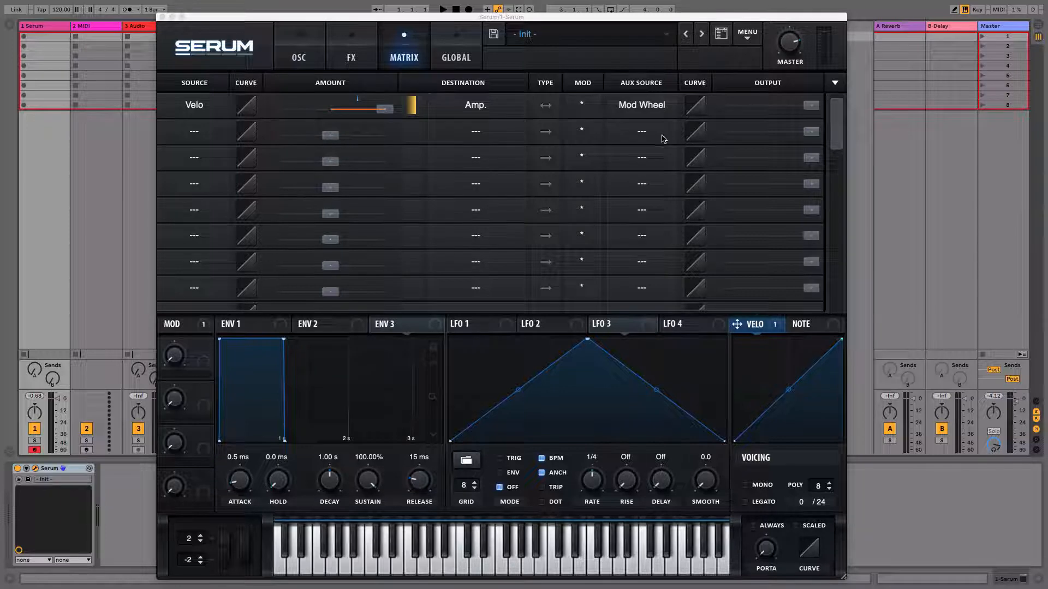
Return to the oscillator page and enable the MG Low 12 filter on oscillator A
{"action": "left_click", "coordinate": [284, 62]}
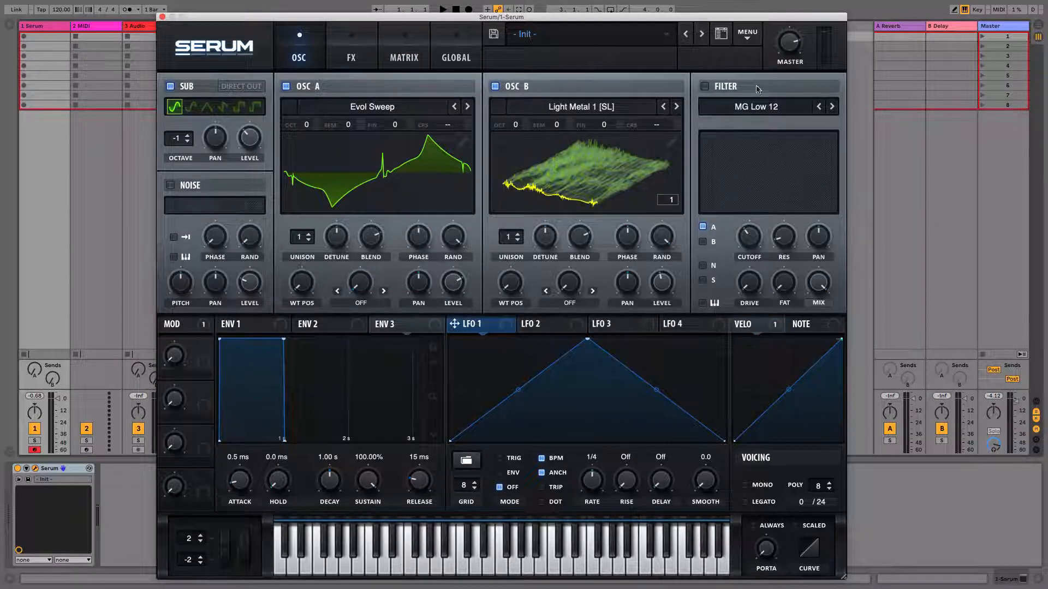
{"action": "left_click", "coordinate": [705, 87]}
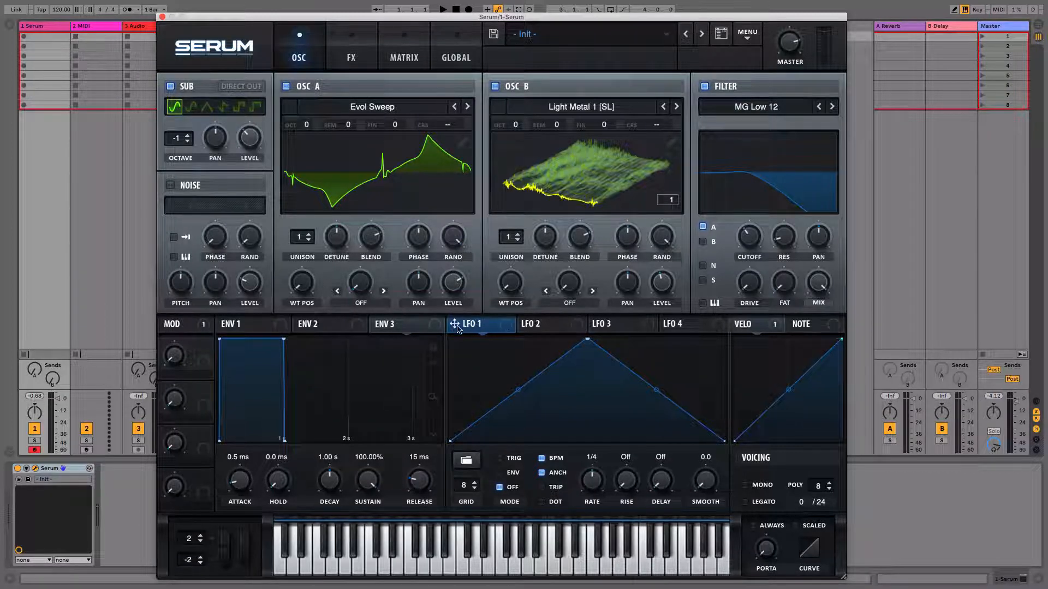
Assign LFO 1 to the filter cutoff and review the new routing in the modulation matrix
{"action": "left_click_drag", "start_coordinate": [454, 324], "coordinate": [750, 239]}
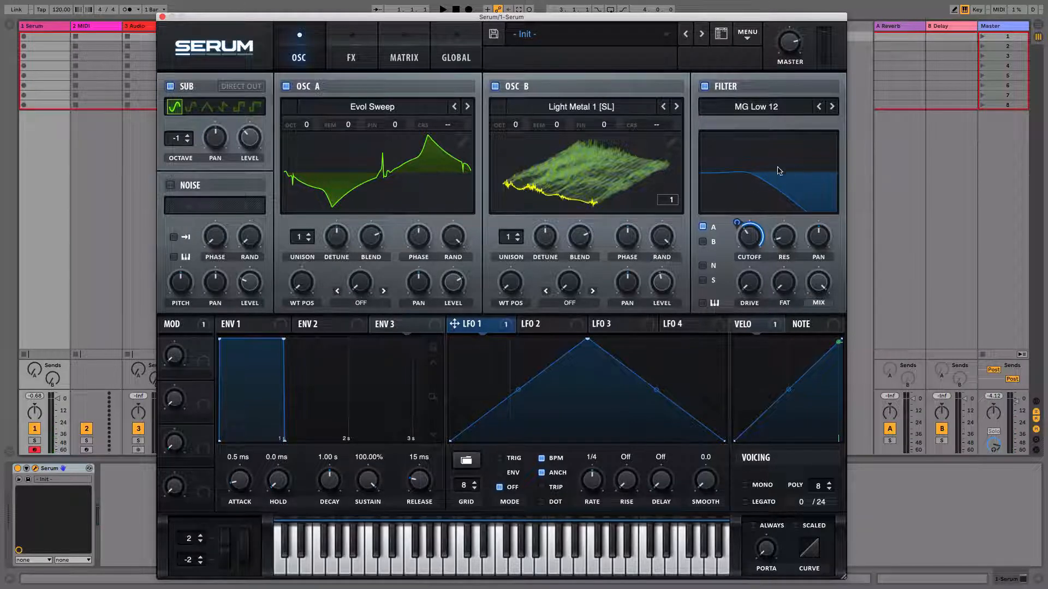
{"action": "left_click", "coordinate": [404, 54]}
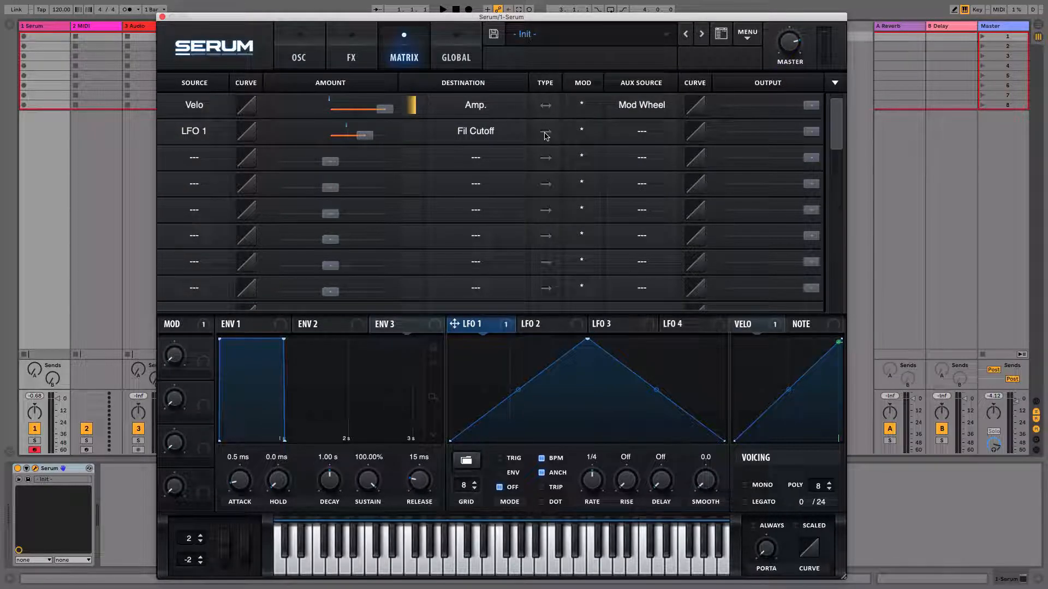
{"action": "left_click", "coordinate": [303, 61]}
{"action": "left_click_drag", "start_coordinate": [744, 225], "coordinate": [745, 227]}
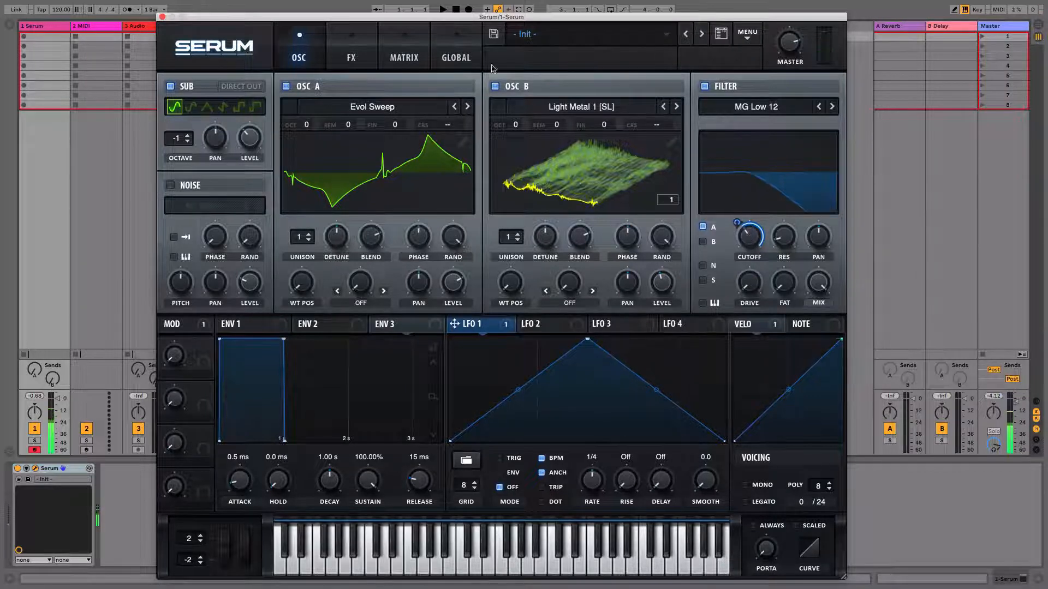
{"action": "left_click", "coordinate": [402, 54]}
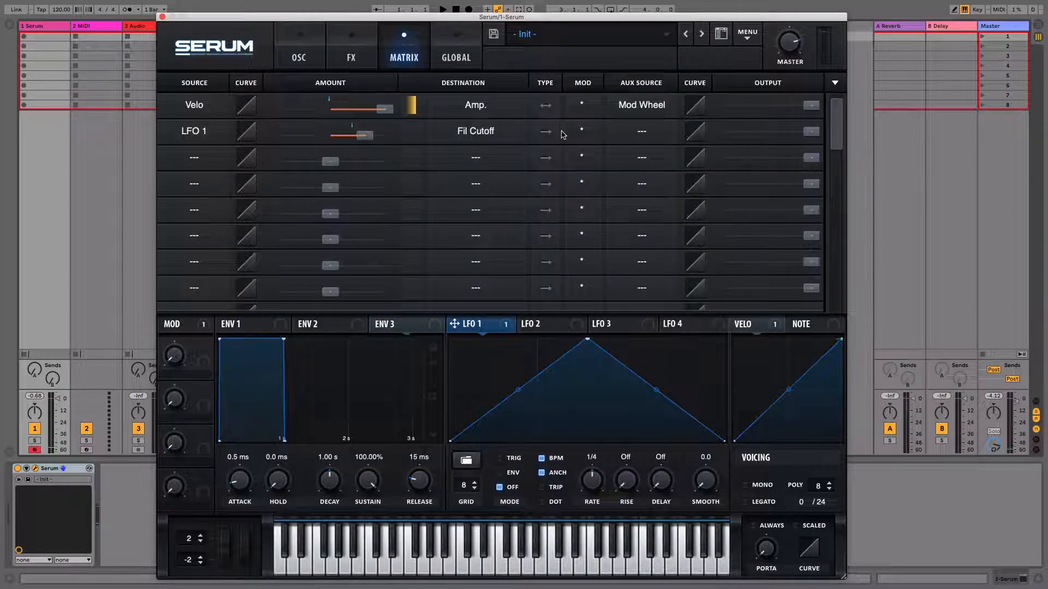
Route oscillator B and the sub through the filter as well, and set the LFO 1 rate to 1/32
{"action": "left_click", "coordinate": [318, 62]}
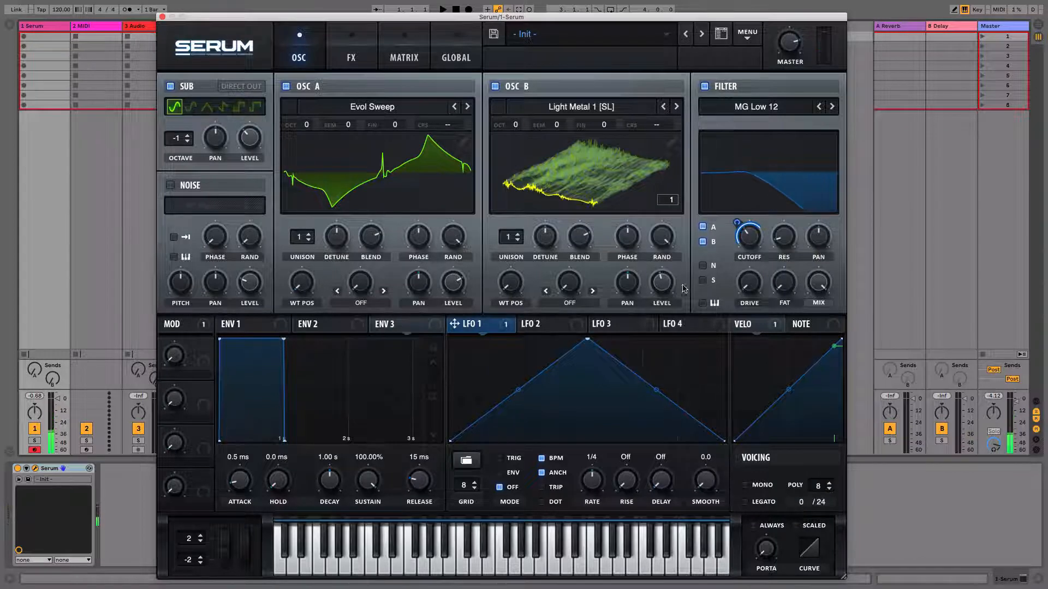
{"action": "left_click", "coordinate": [703, 281]}
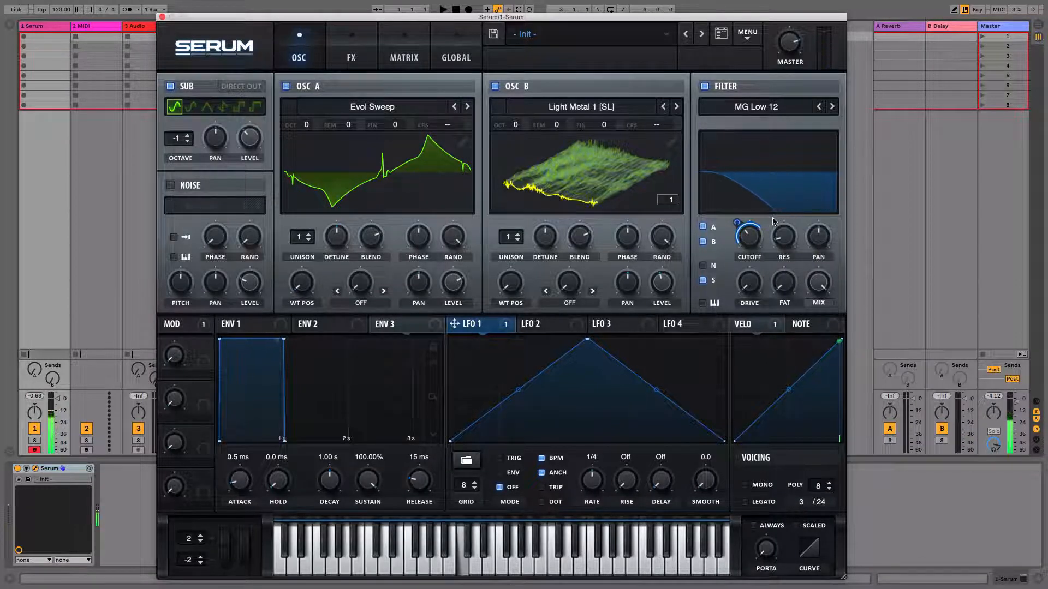
{"action": "mouse_move", "coordinate": [752, 232]}
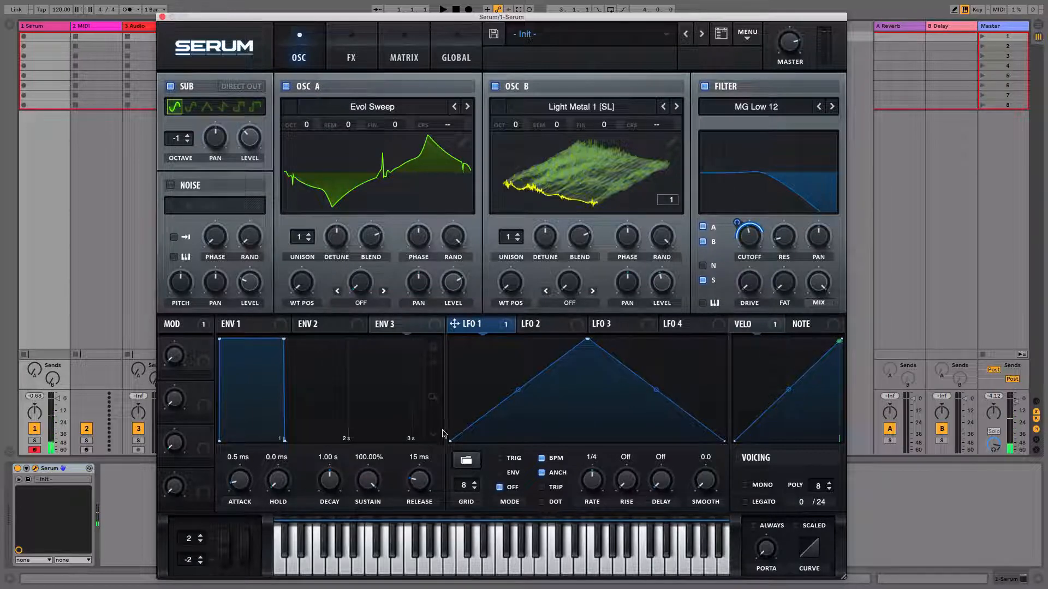
{"action": "mouse_move", "coordinate": [594, 473]}
{"action": "left_mouse_down"}
{"action": "mouse_move", "coordinate": [597, 464]}
{"action": "mouse_move", "coordinate": [598, 490]}
{"action": "mouse_move", "coordinate": [590, 480]}
{"action": "left_mouse_up"}
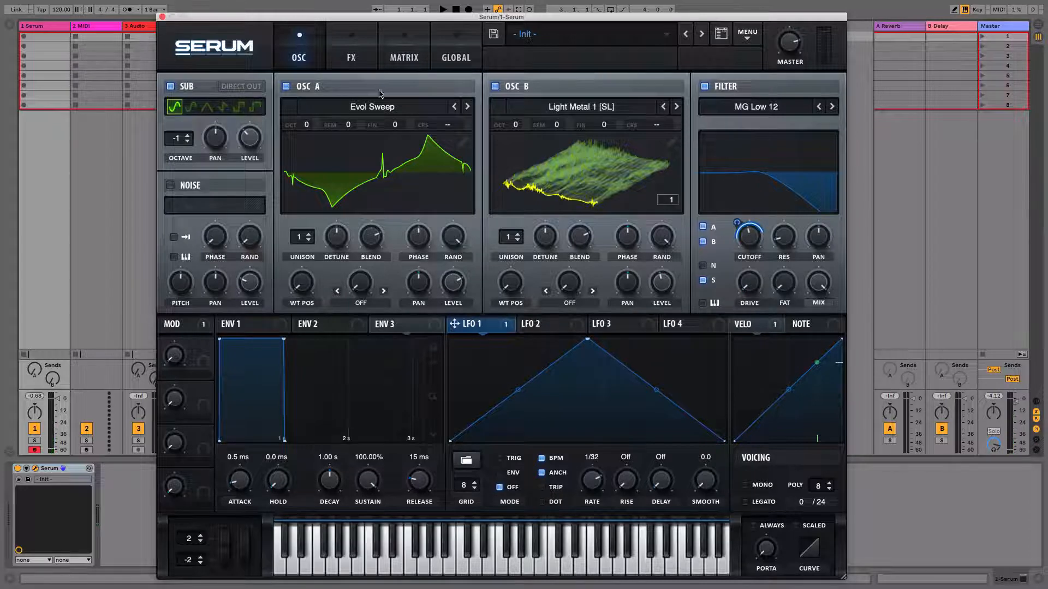
Make the LFO 1-to-Fil Cutoff routing bidirectional with a smaller amount, and raise the filter's base cutoff
{"action": "left_click", "coordinate": [412, 58]}
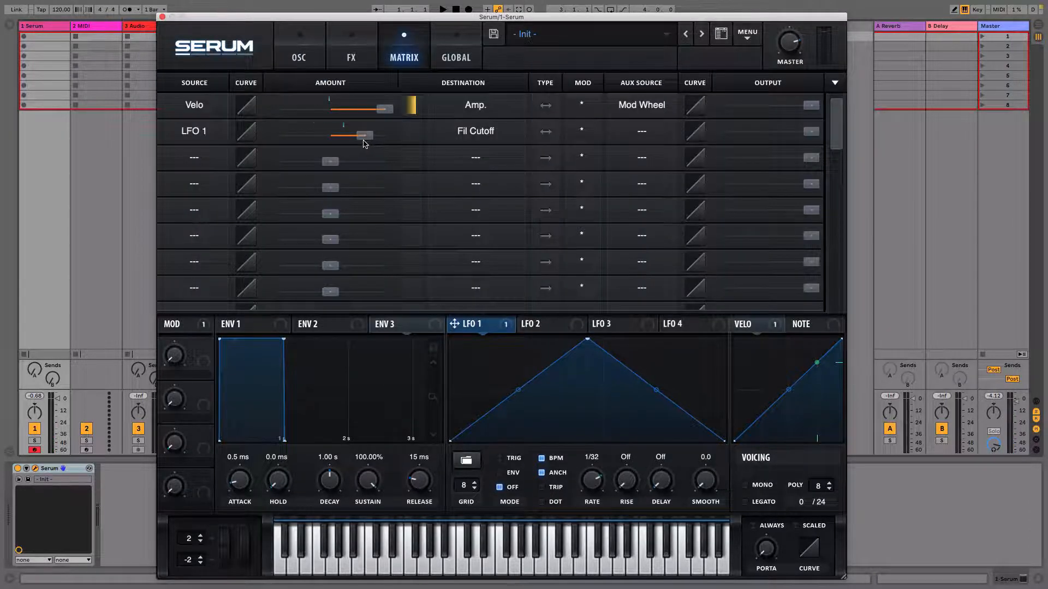
{"action": "left_click_drag", "start_coordinate": [365, 137], "coordinate": [351, 135]}
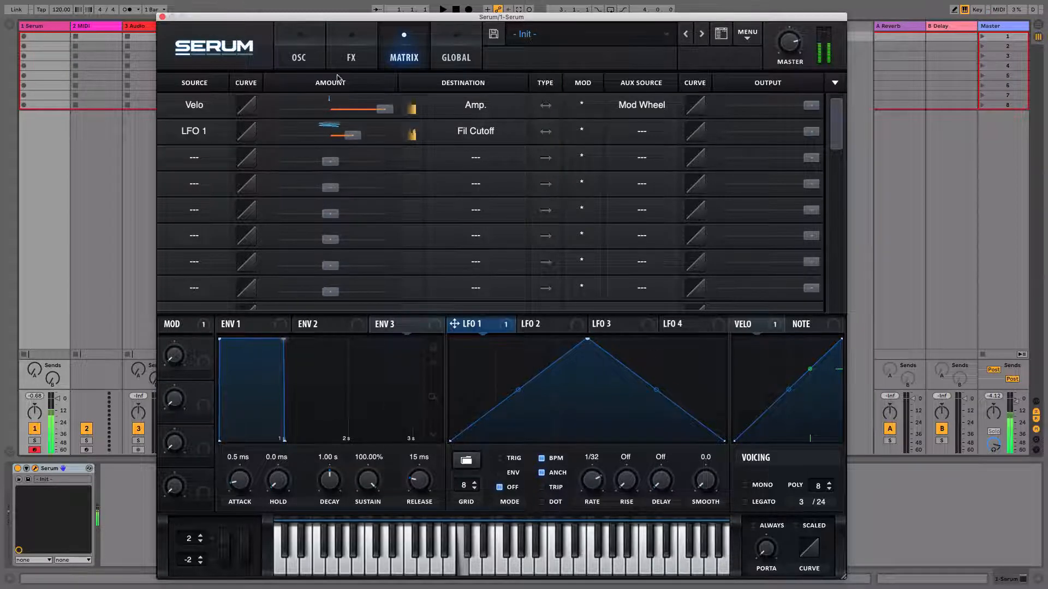
{"action": "left_click", "coordinate": [325, 56]}
{"action": "mouse_move", "coordinate": [750, 213]}
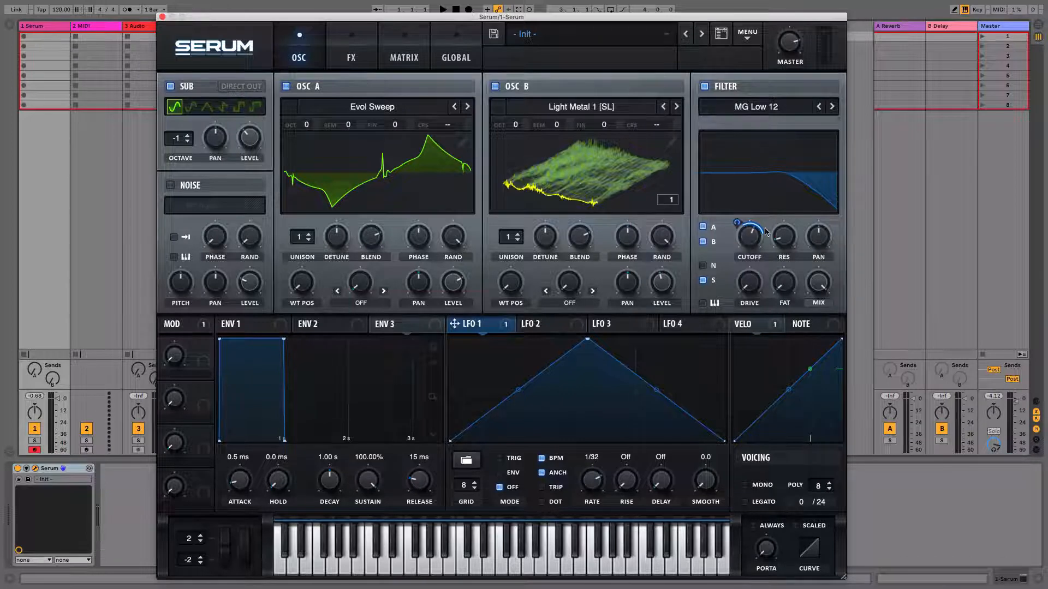
Set the auxiliary source of the LFO 1-to-Fil Cutoff routing to Mod Wheel and test it by lowering the wheel
{"action": "left_click", "coordinate": [388, 52]}
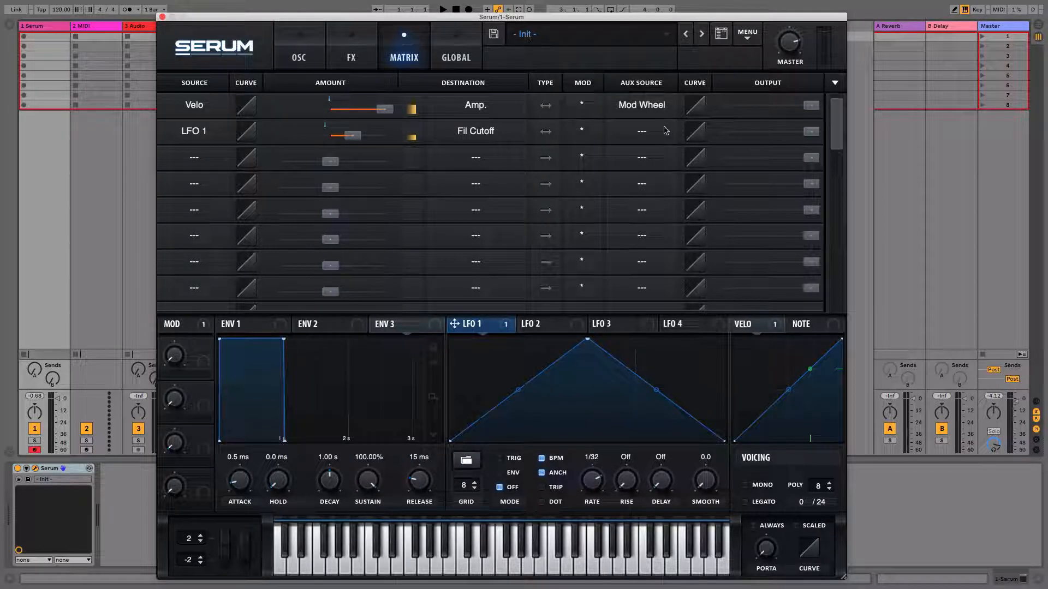
{"action": "left_click", "coordinate": [641, 132]}
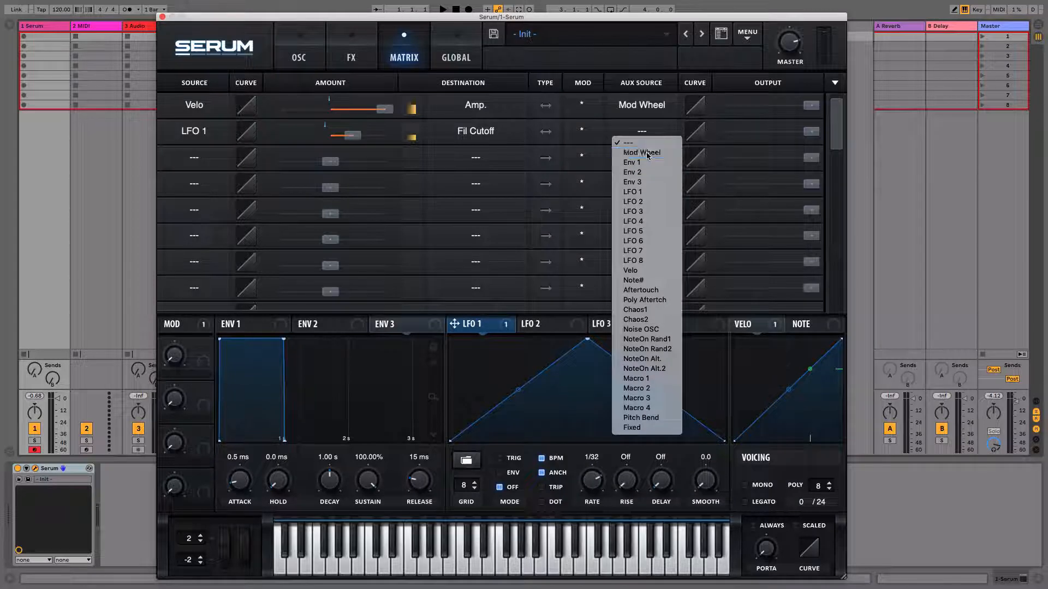
{"action": "left_click", "coordinate": [647, 155]}
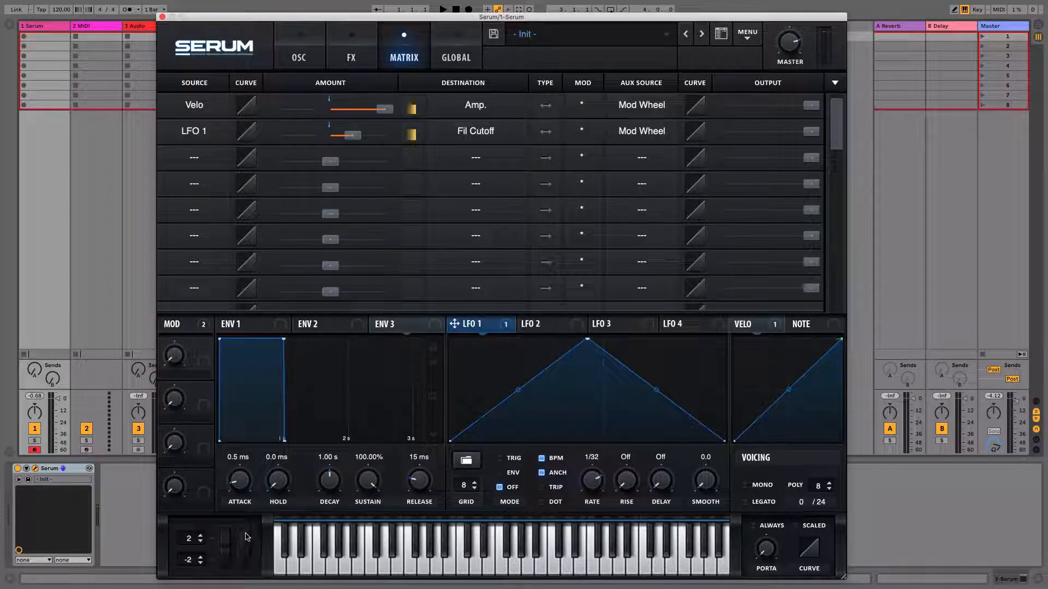
{"action": "mouse_move", "coordinate": [250, 559]}
{"action": "left_mouse_down"}
{"action": "mouse_move", "coordinate": [240, 375]}
{"action": "mouse_move", "coordinate": [247, 579]}
{"action": "left_mouse_up"}
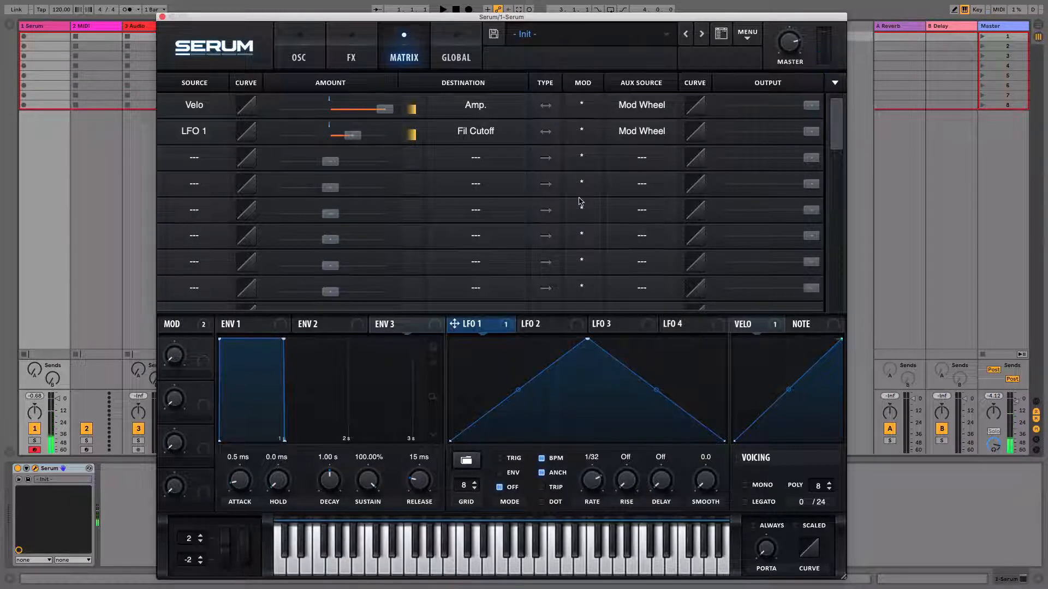